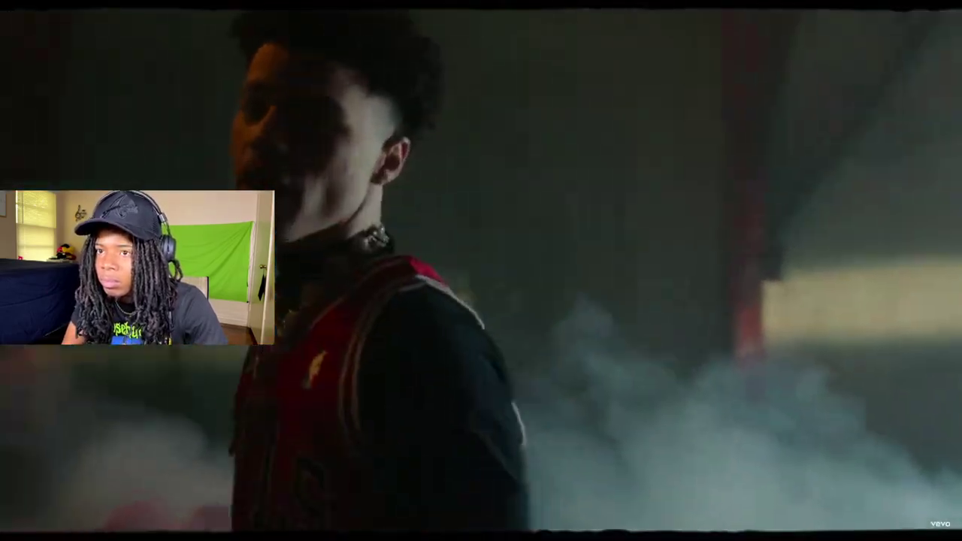
- Pause Flu Game, rewind to 0:42, later pause at 1:49, then resume from 2:01
key(space)
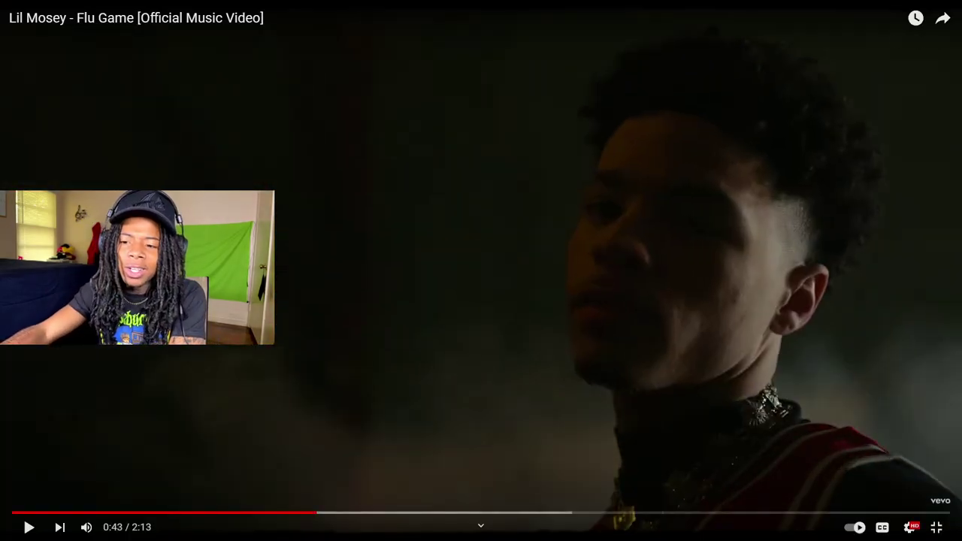
click(312, 513)
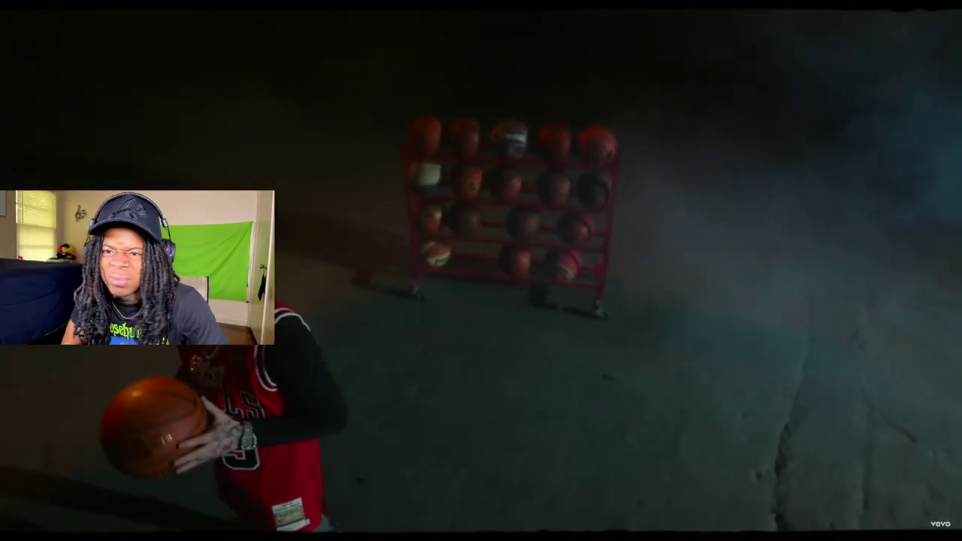
key(space)
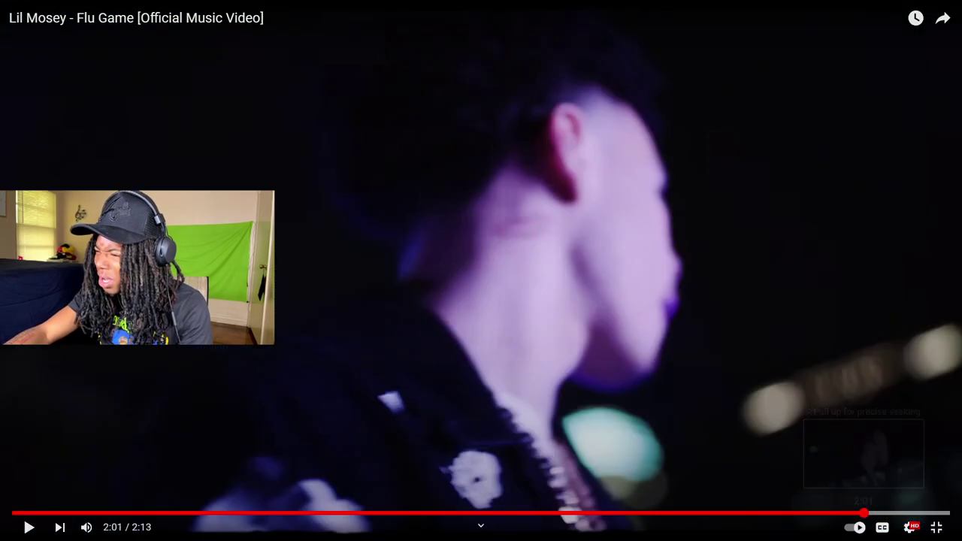
key(space)
click(865, 513)
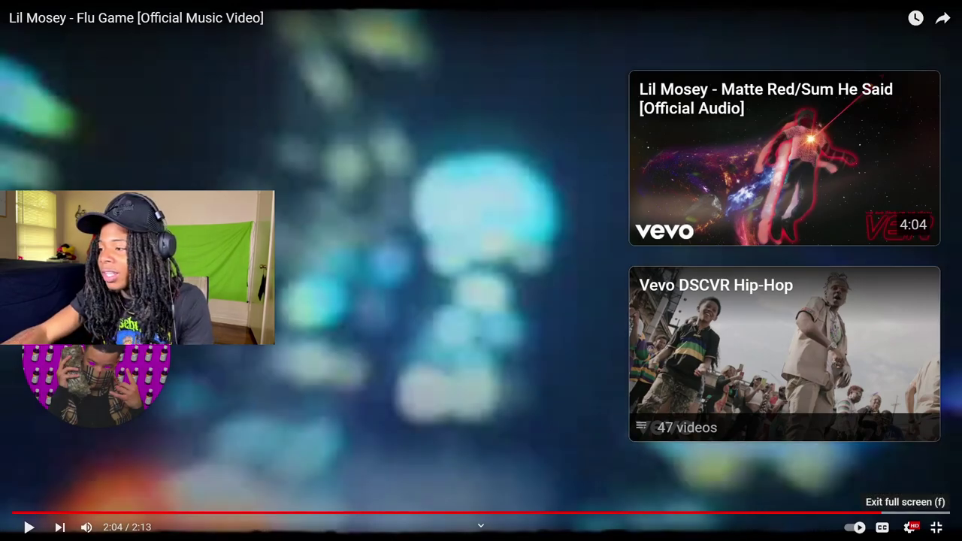
click(937, 527)
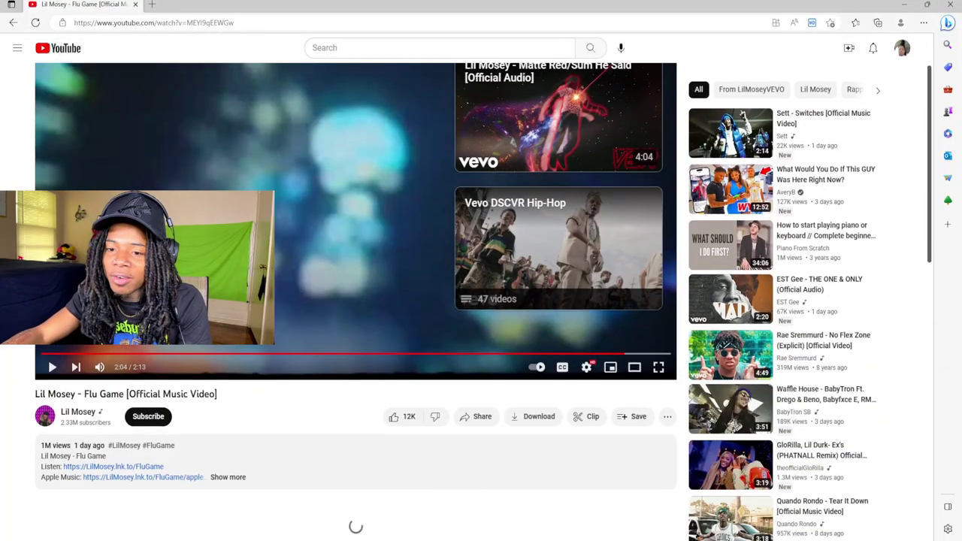
scroll(406, 417, up, 2)
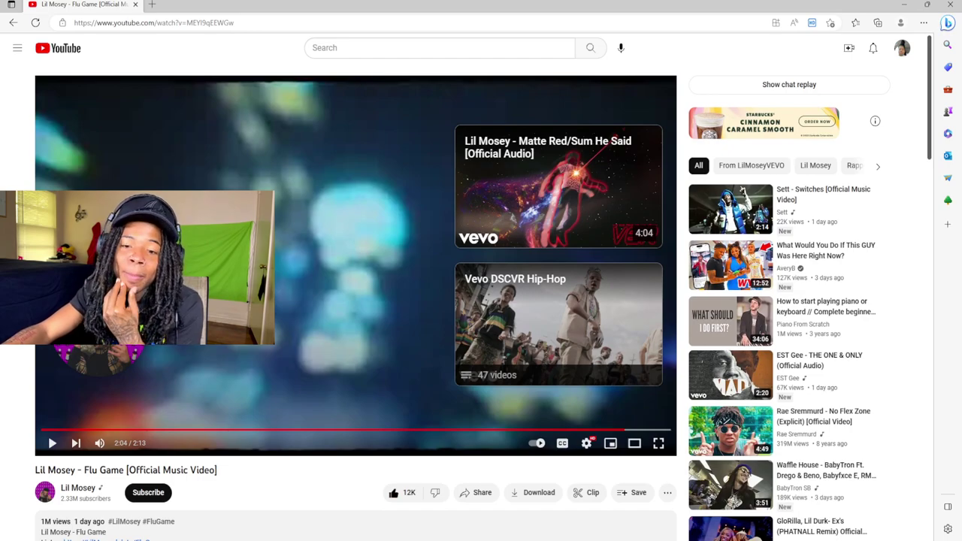
scroll(406, 301, down, 3)
scroll(406, 301, down, 5)
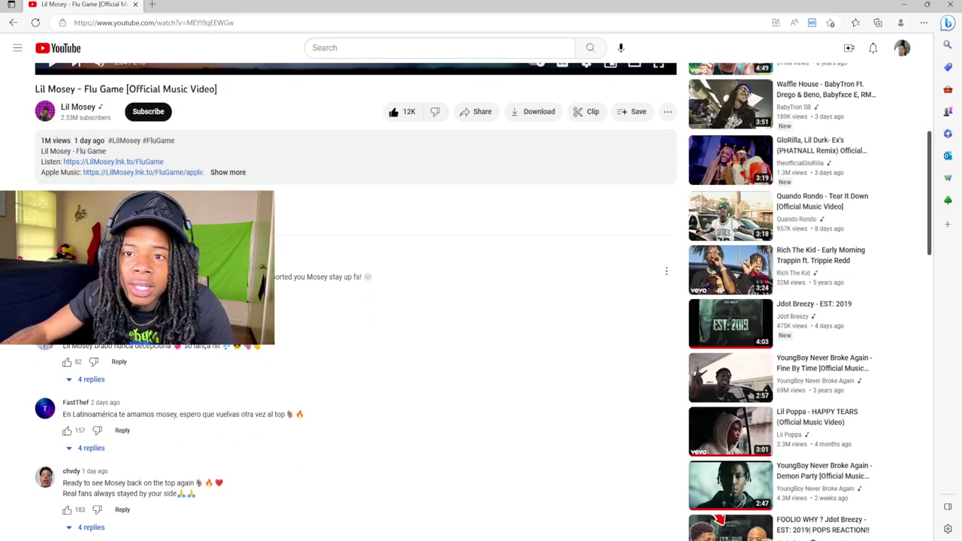
scroll(406, 301, down, 3)
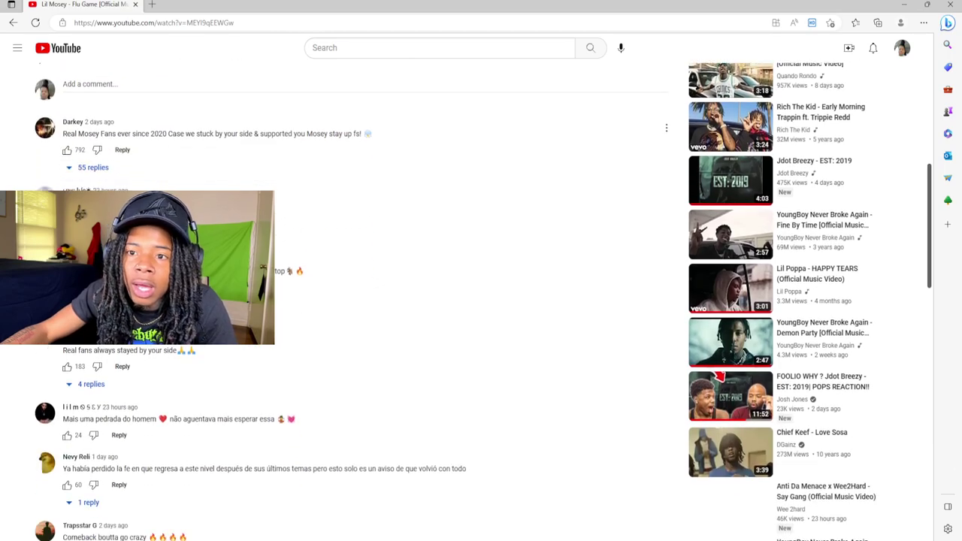
scroll(406, 301, up, 1)
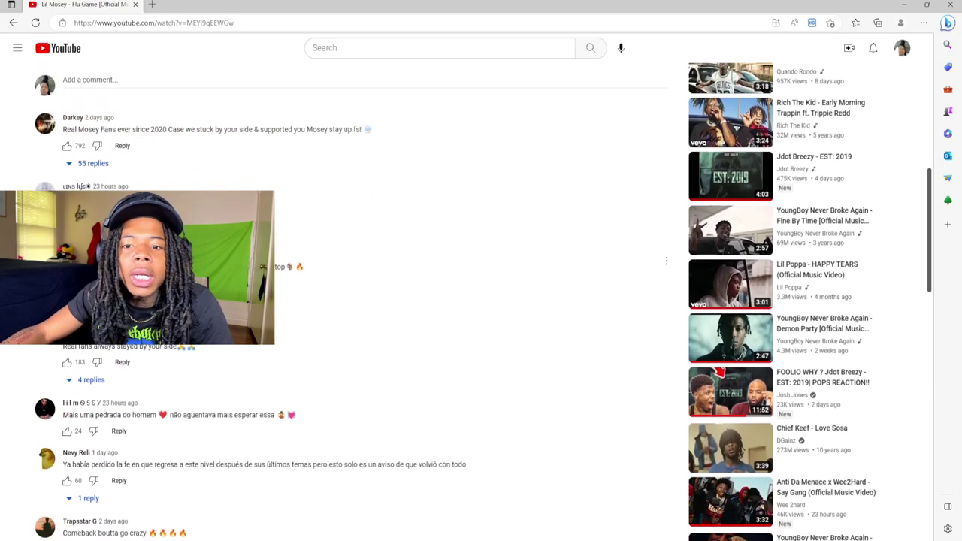
scroll(406, 301, down, 2)
scroll(405, 301, down, 3)
scroll(406, 300, down, 3)
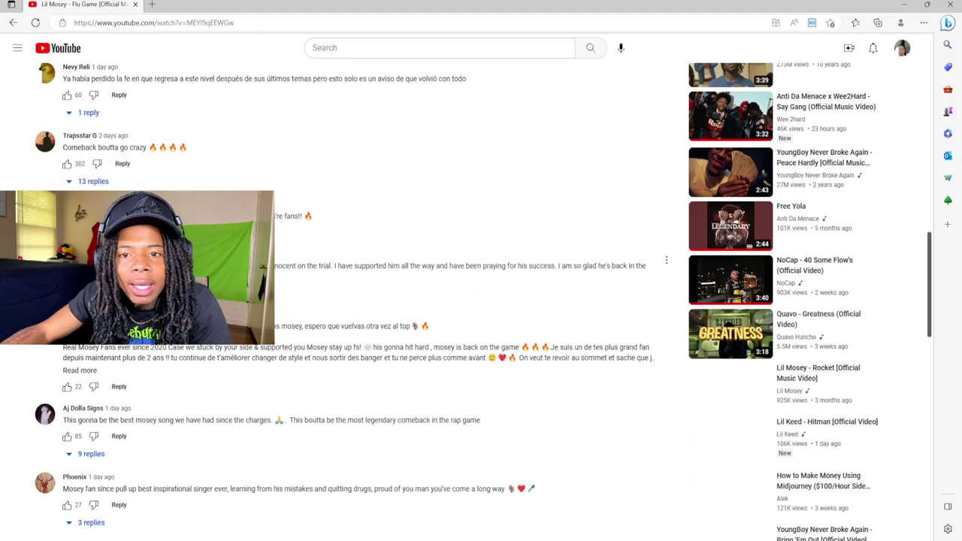
scroll(406, 301, up, 2)
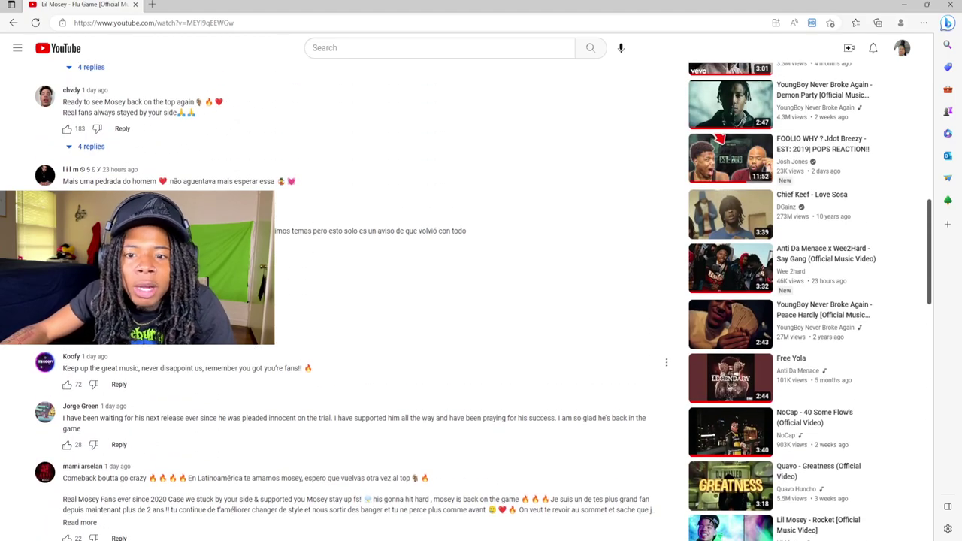
scroll(406, 301, down, 2)
scroll(406, 301, down, 2)
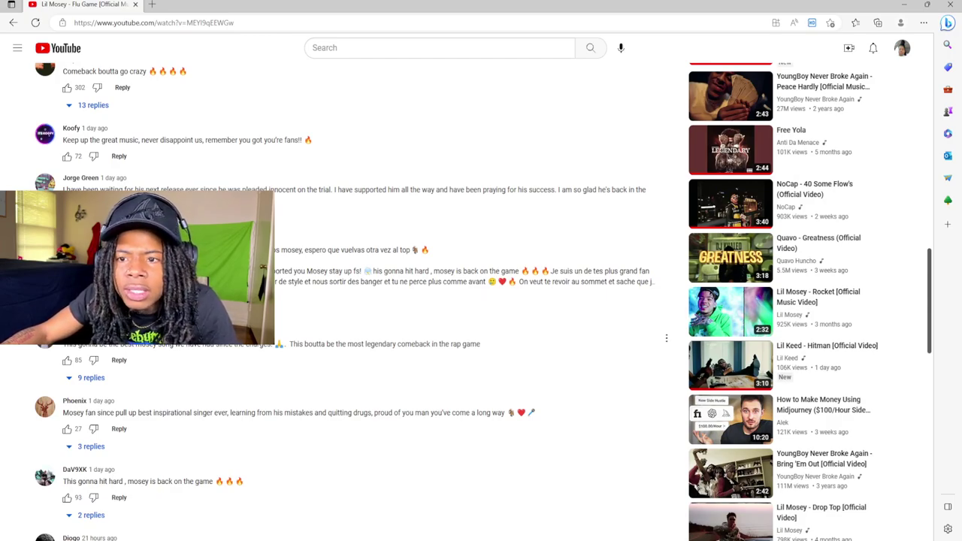
scroll(406, 300, down, 1)
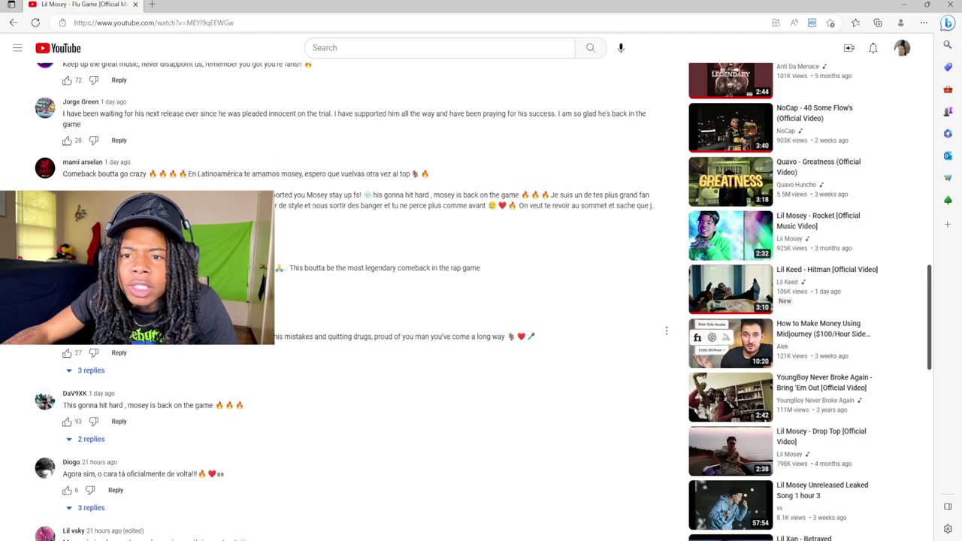
scroll(406, 301, down, 1)
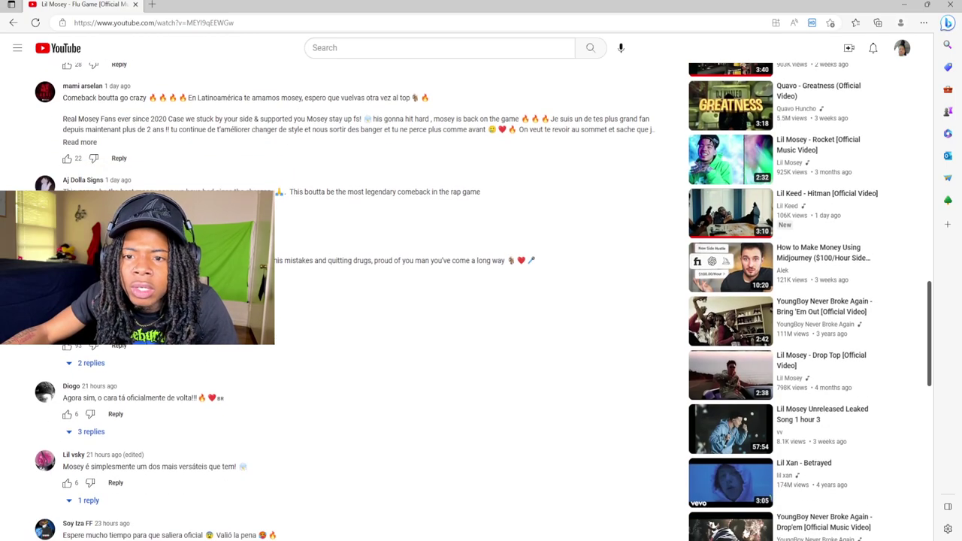
scroll(405, 301, down, 2)
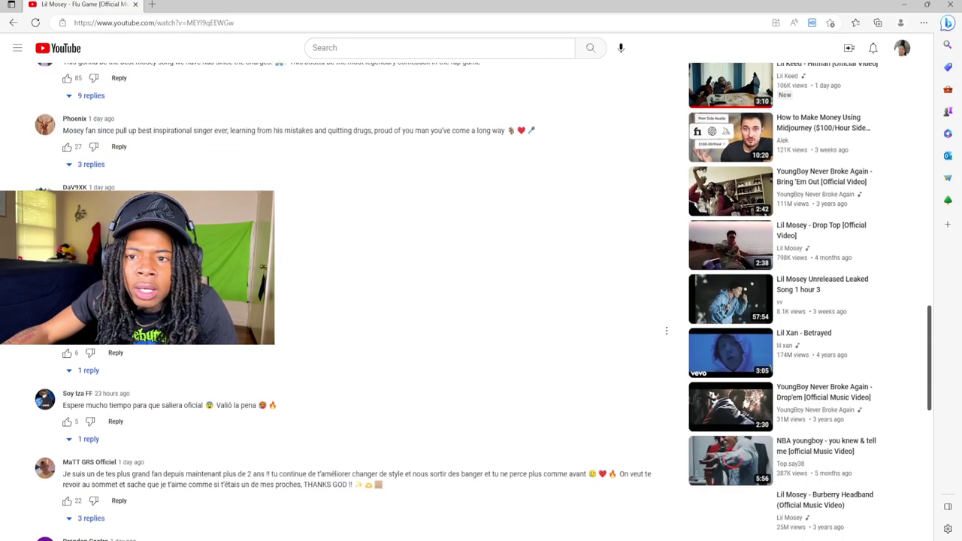
scroll(406, 301, down, 2)
scroll(406, 301, down, 2)
scroll(406, 301, down, 2)
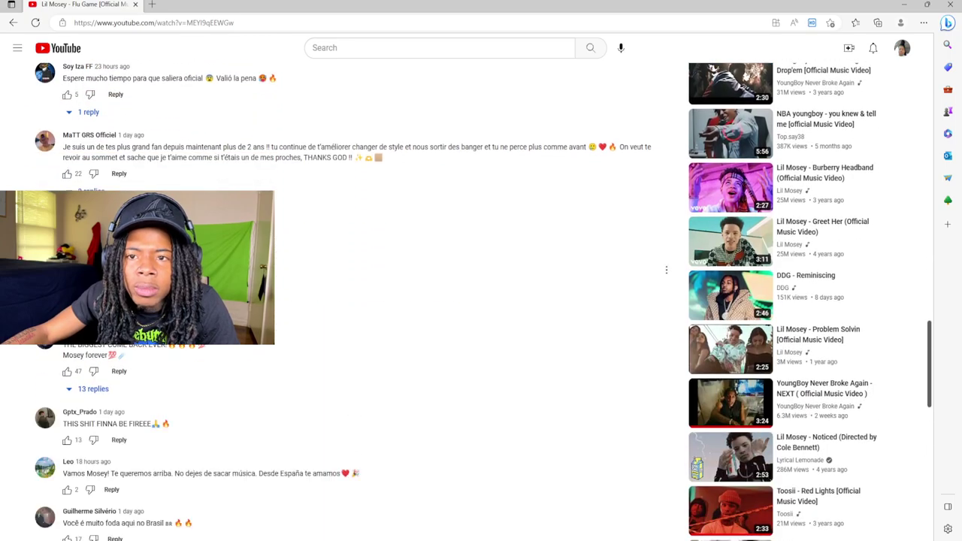
scroll(406, 300, down, 2)
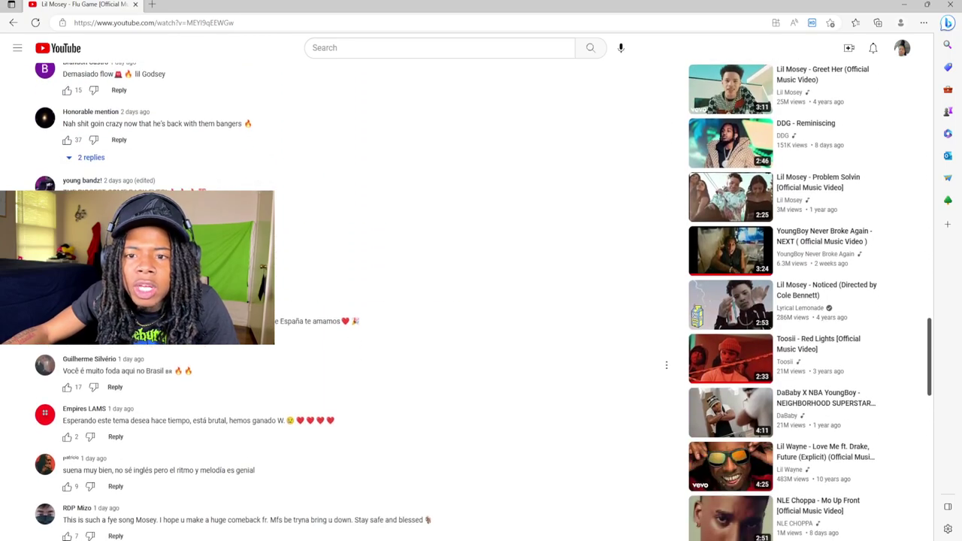
scroll(406, 301, down, 1)
scroll(406, 300, down, 1)
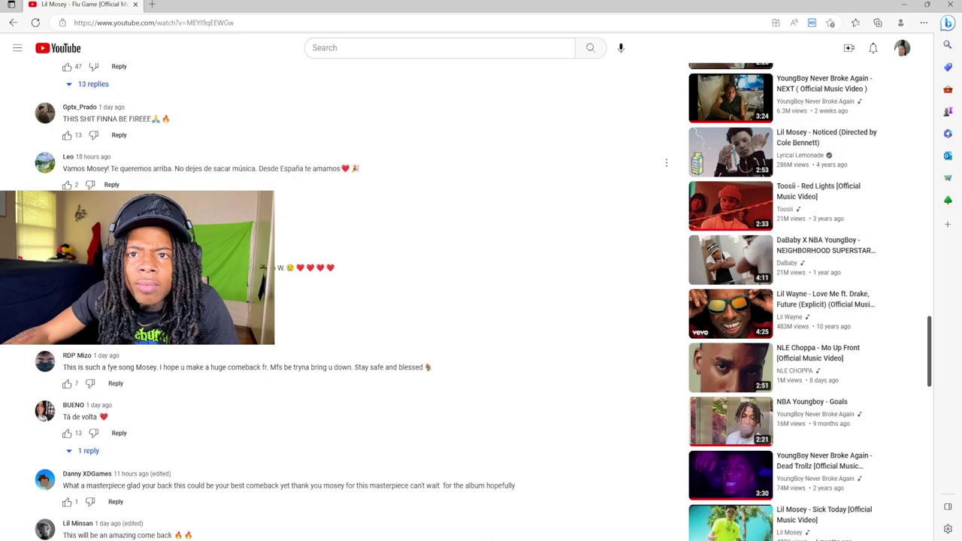
scroll(406, 301, down, 1)
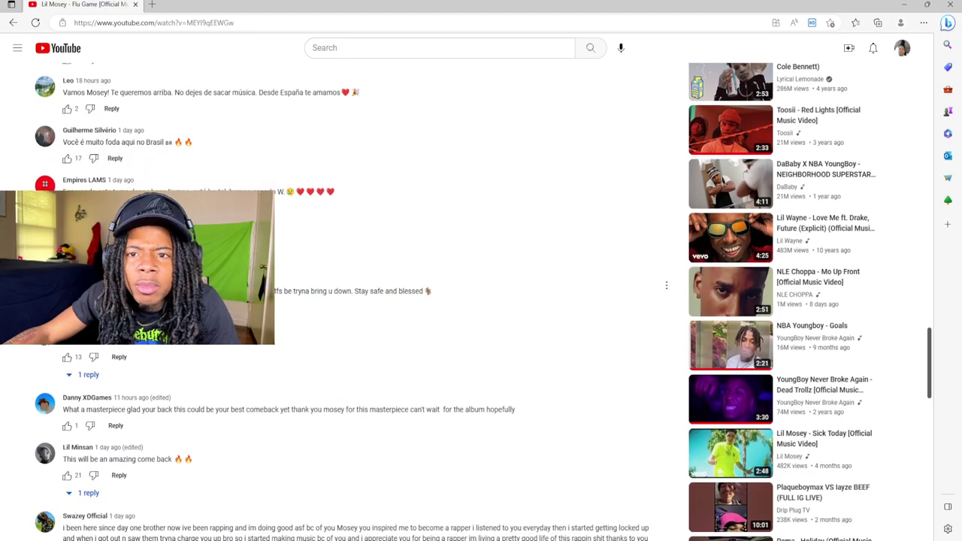
scroll(406, 301, down, 2)
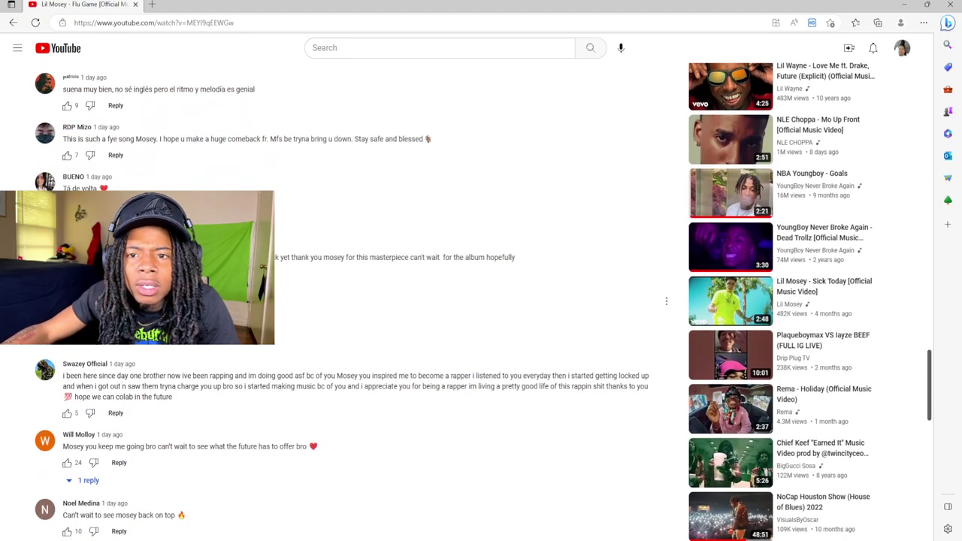
scroll(406, 301, down, 2)
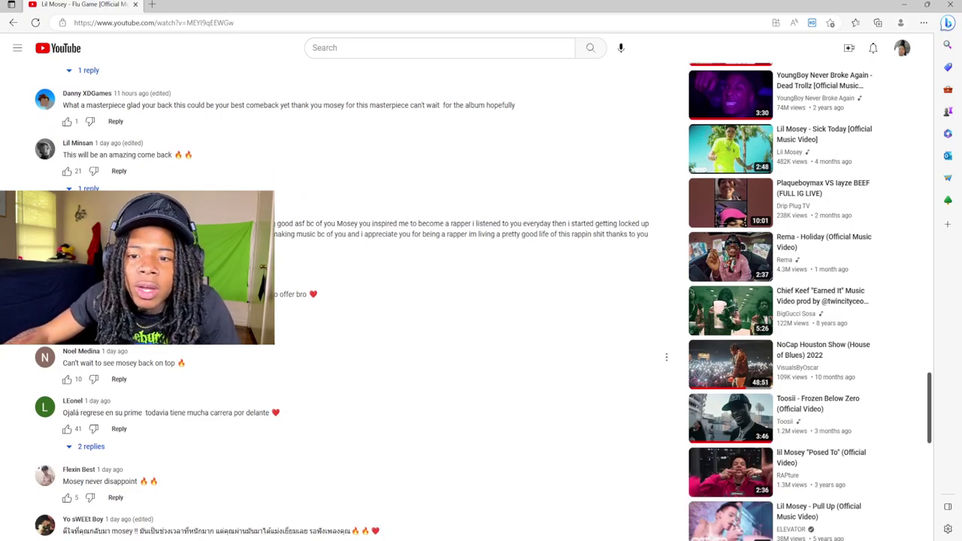
scroll(406, 301, down, 3)
scroll(406, 301, down, 3)
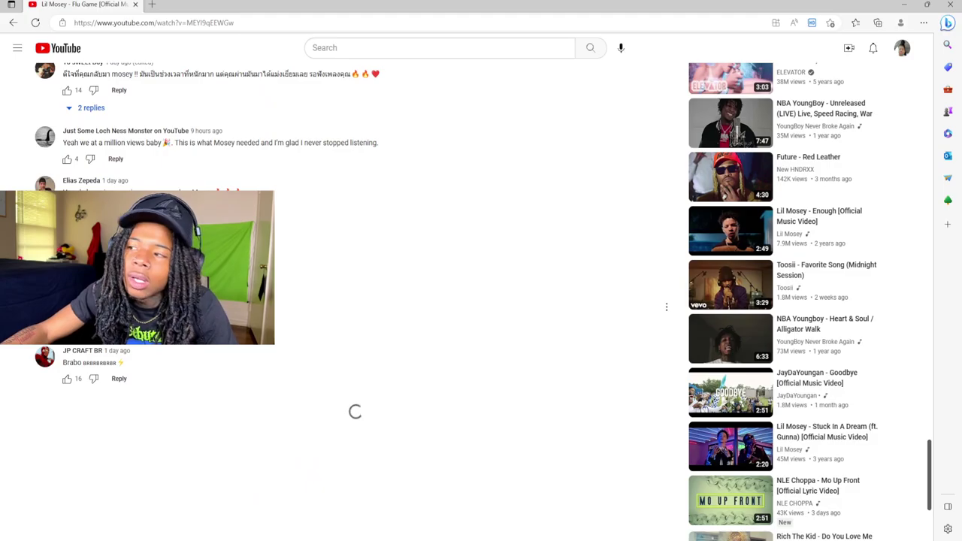
scroll(406, 301, up, 5)
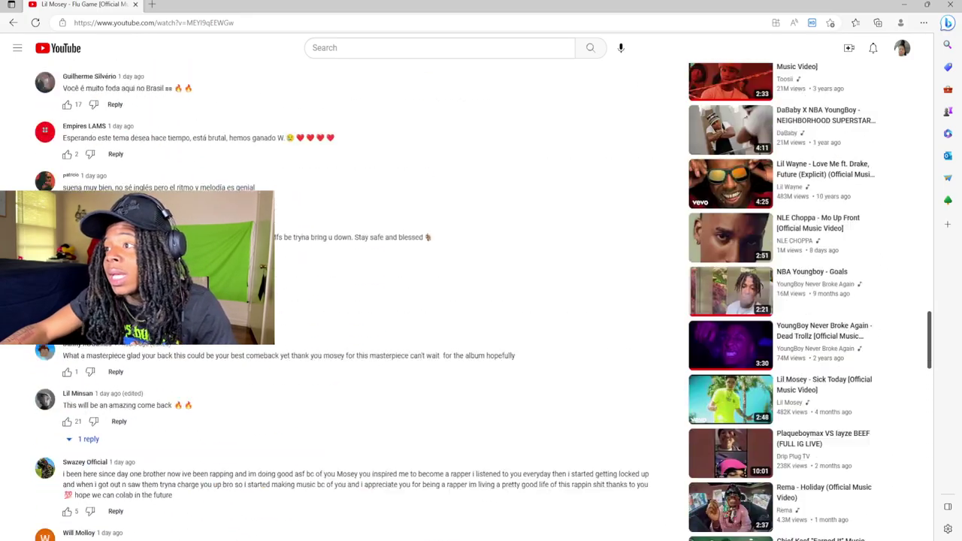
scroll(406, 300, up, 5)
scroll(406, 301, up, 5)
scroll(406, 300, up, 10)
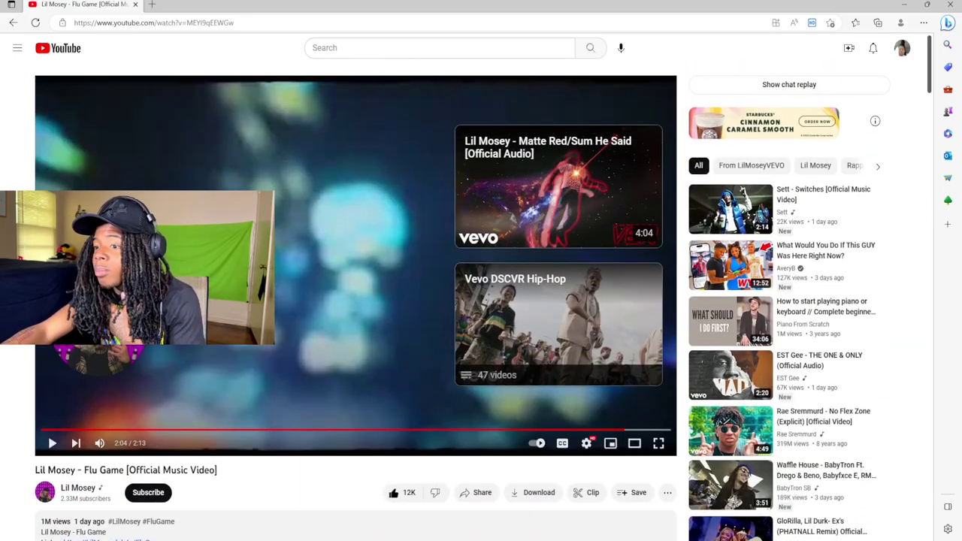